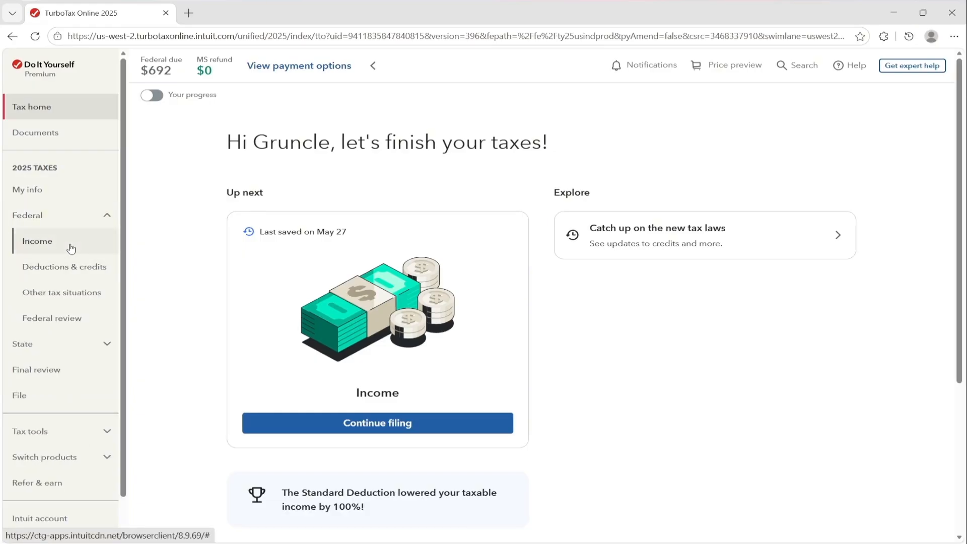
Open the federal income section, search its topics for "Rental", and revisit Rental Properties and Royalties (Sch E)
click(71, 246)
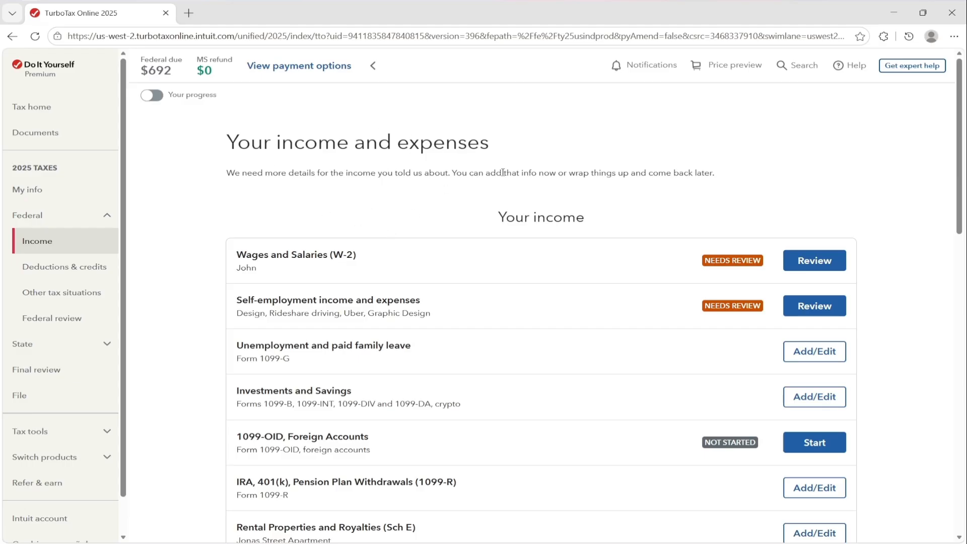
scroll(502, 172, down, 8)
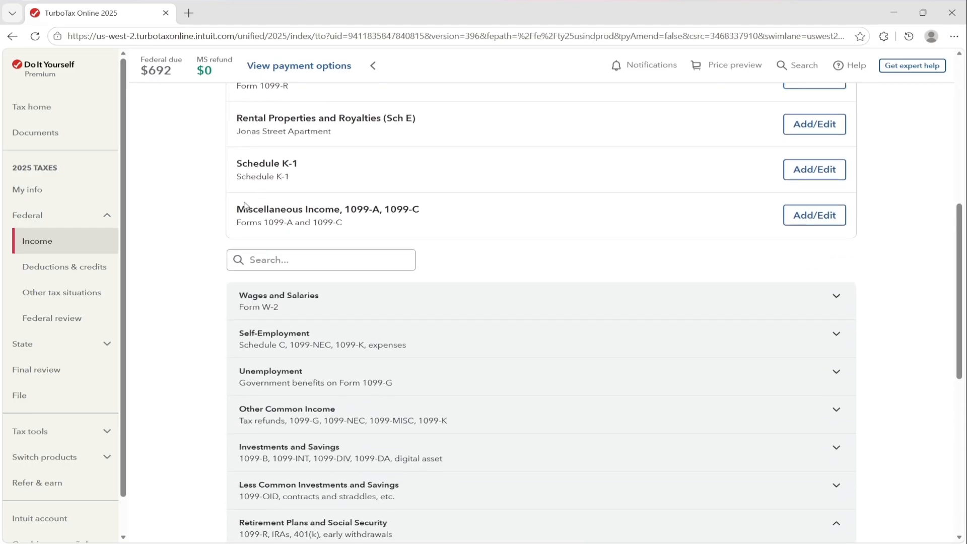
scroll(492, 185, up, 5)
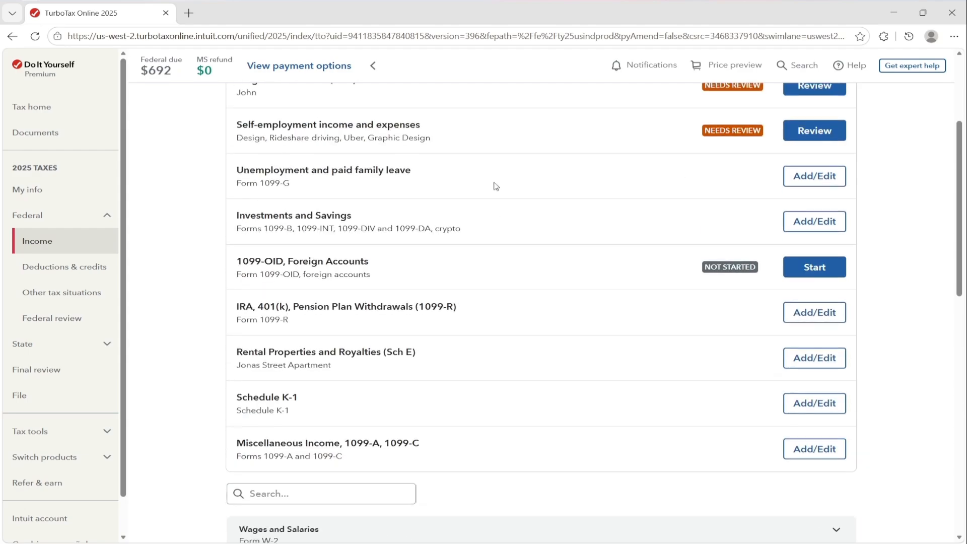
scroll(333, 269, down, 5)
click(331, 260)
text(Rental)
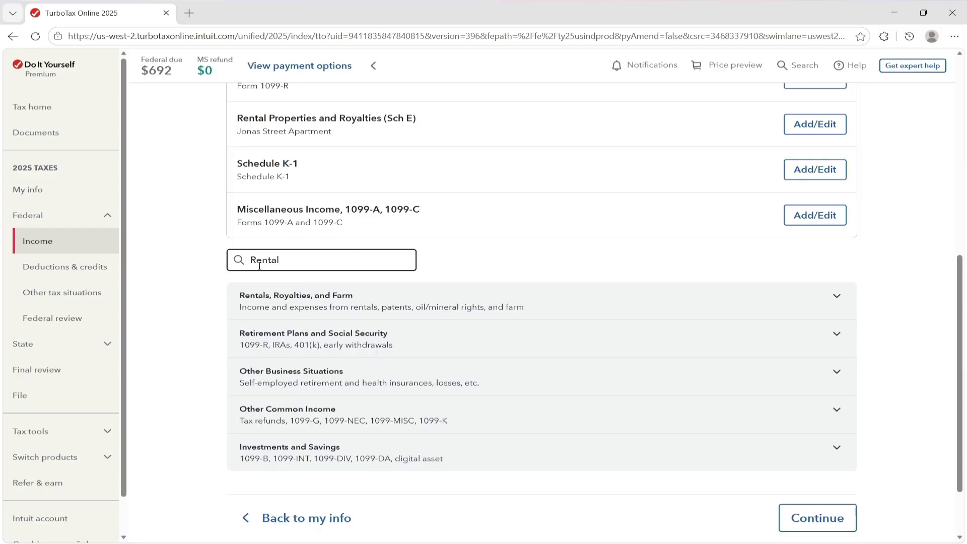
click(334, 310)
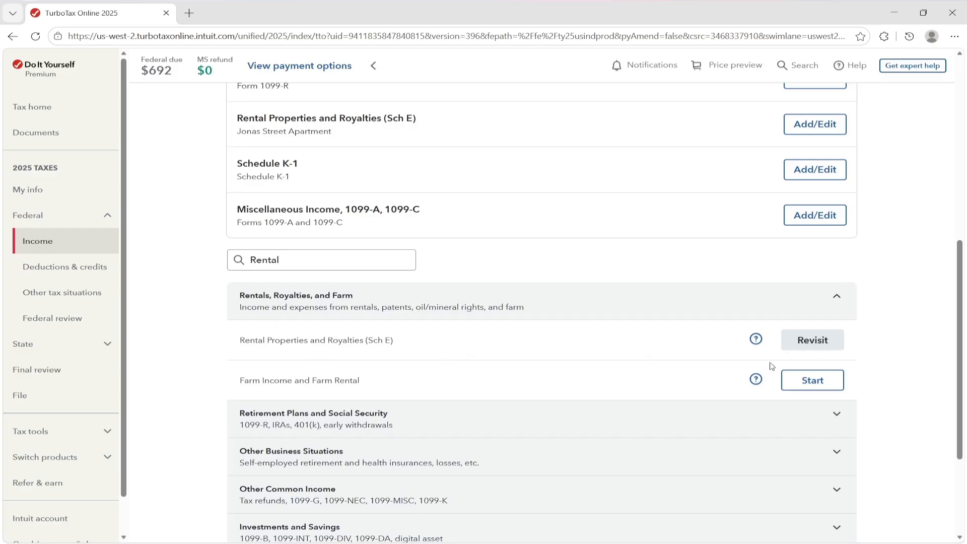
click(809, 341)
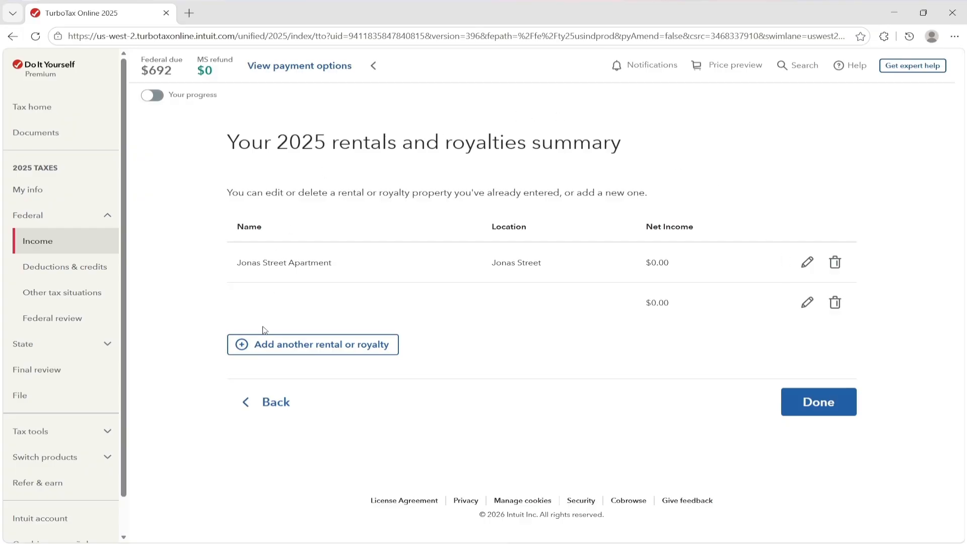
Add another rental property nicknamed Sapphire Street Apartment, with the address type U.S. address or U.S. possession
click(335, 353)
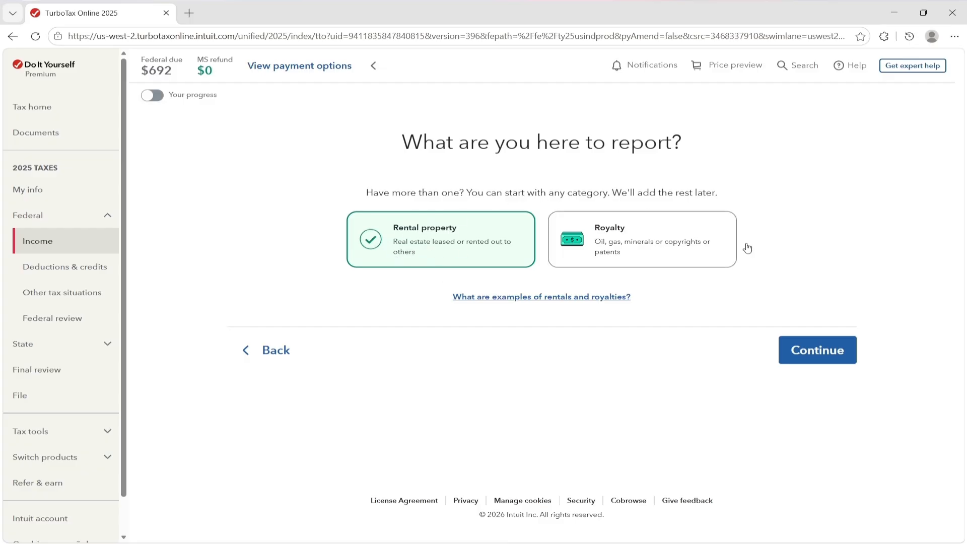
click(837, 354)
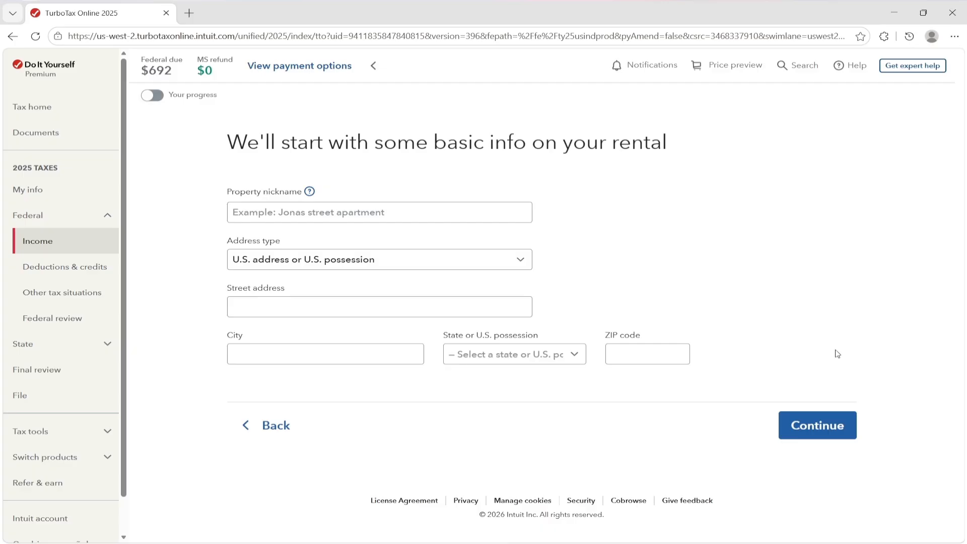
click(315, 212)
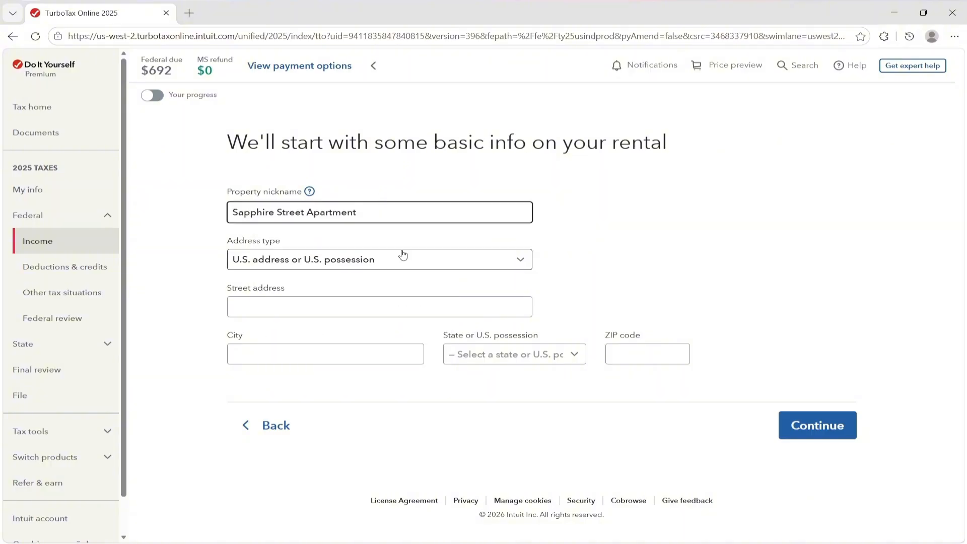
click(406, 264)
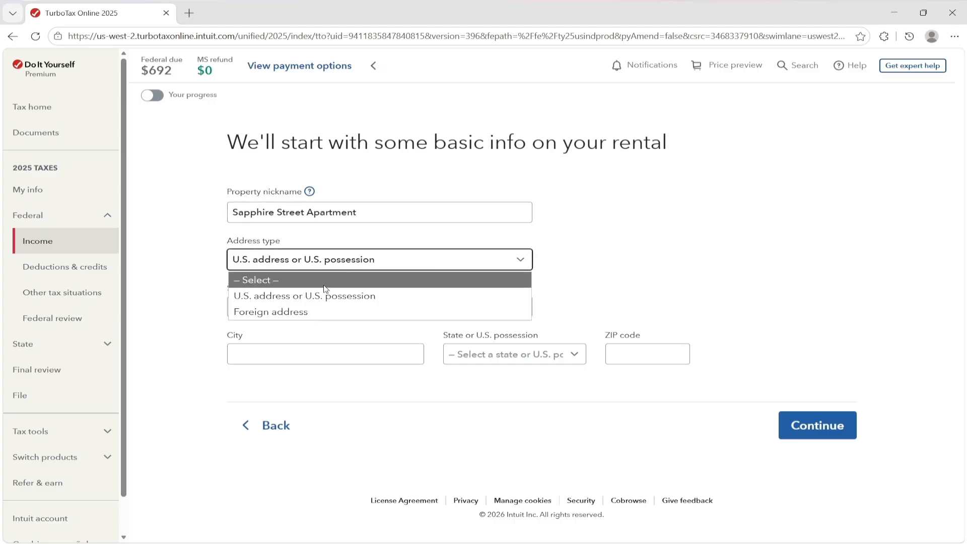
click(282, 299)
Fill in the rental's street address, city, state and ZIP code, and keep the preselected taxpayer as its owner
click(282, 305)
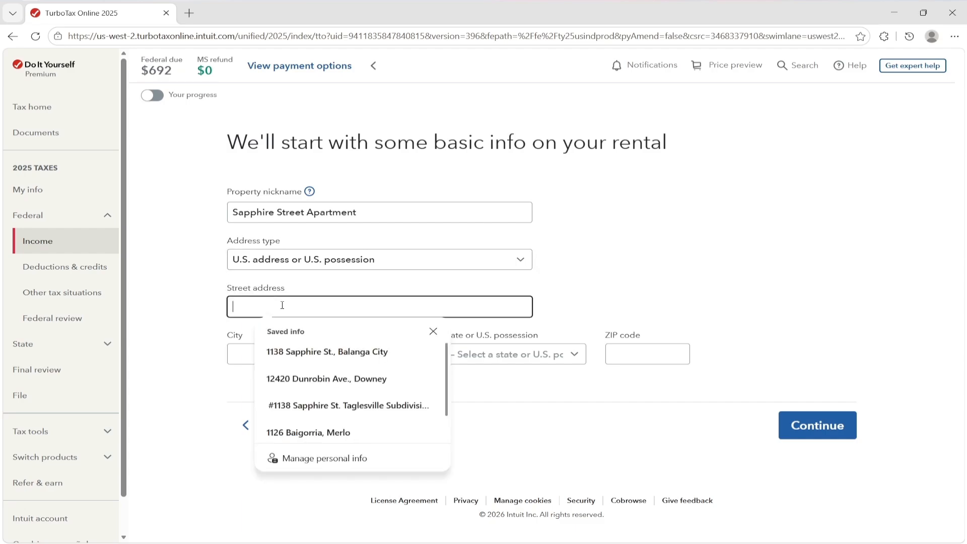
text(Sapphire St)
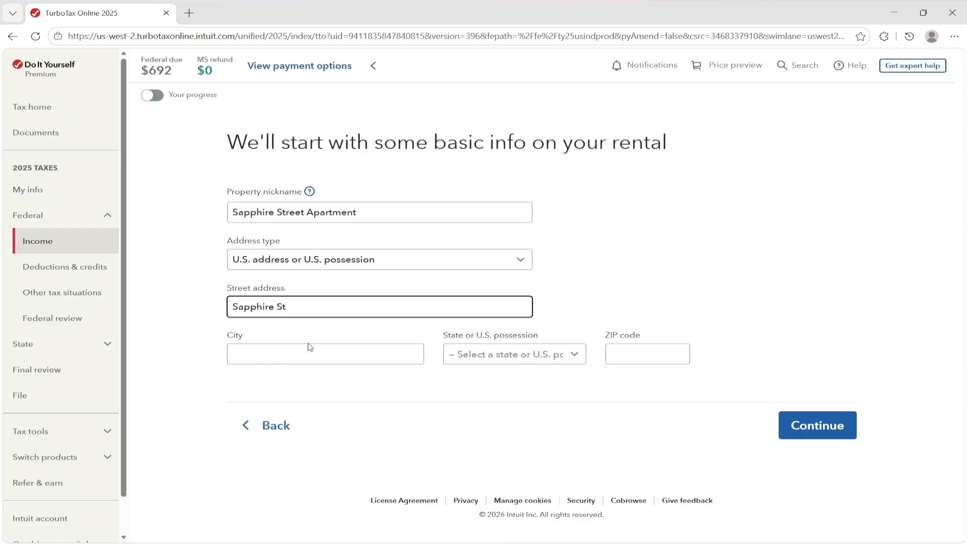
click(310, 348)
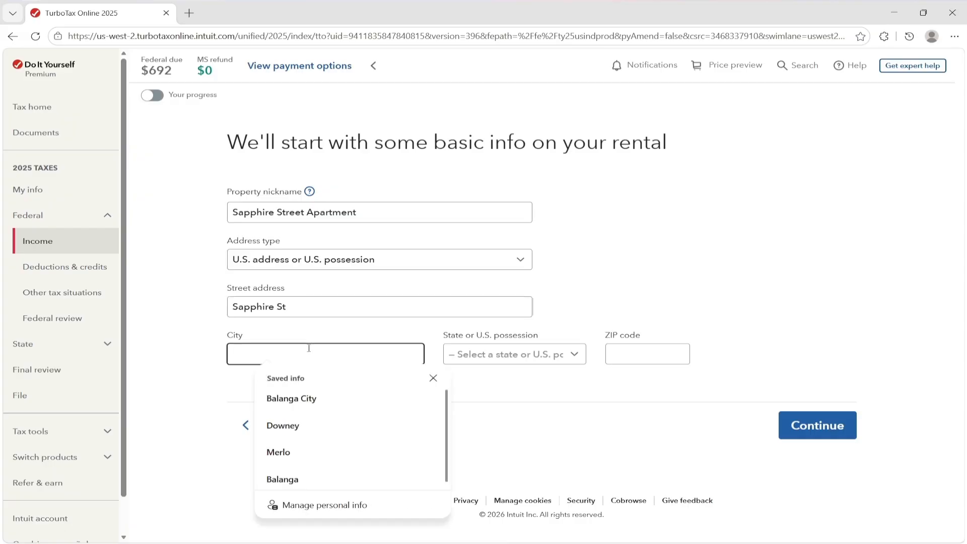
click(282, 426)
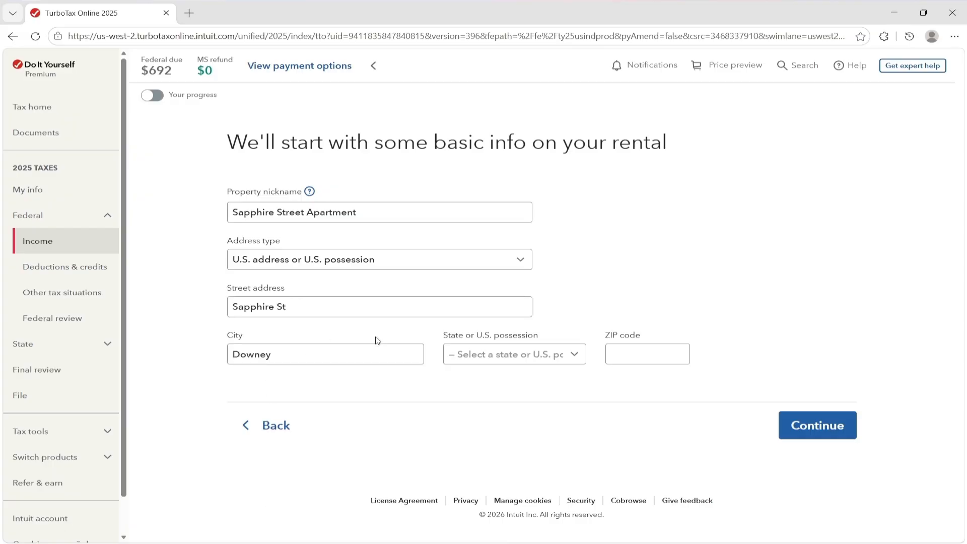
click(527, 361)
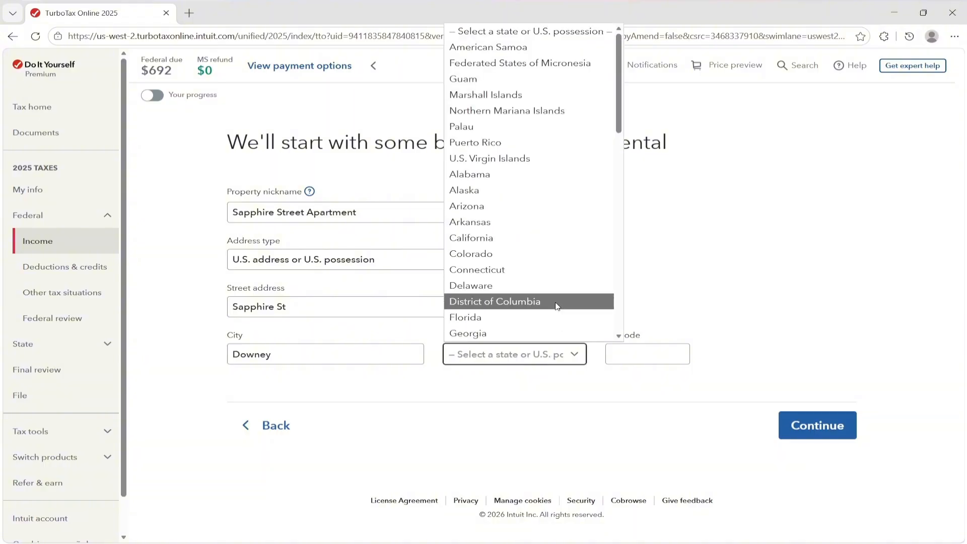
scroll(556, 307, down, 2)
scroll(556, 307, up, 1)
click(499, 180)
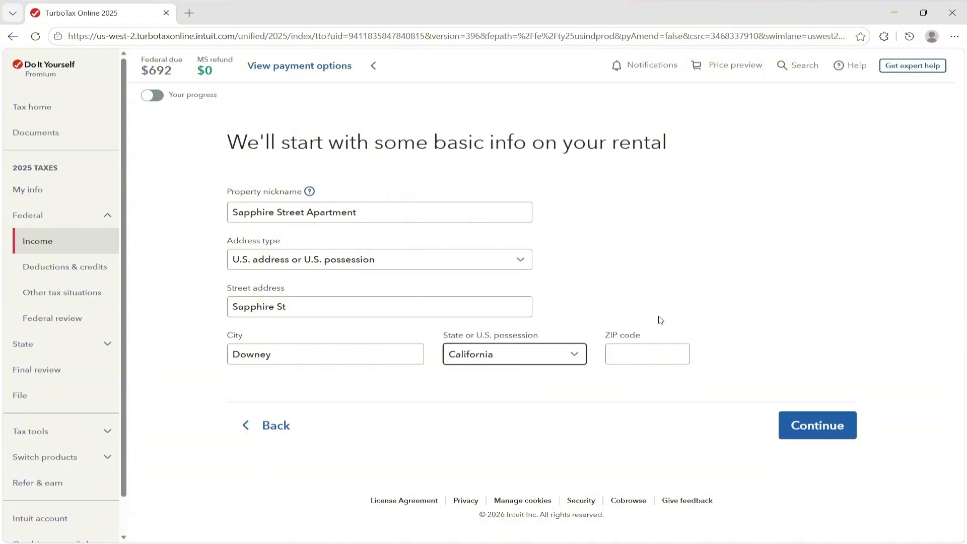
click(645, 361)
text(91274)
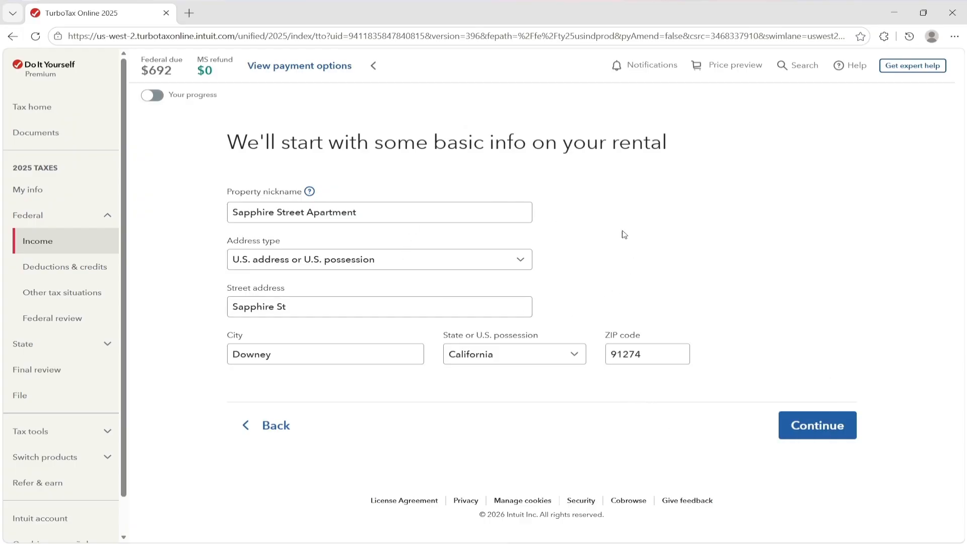
click(817, 425)
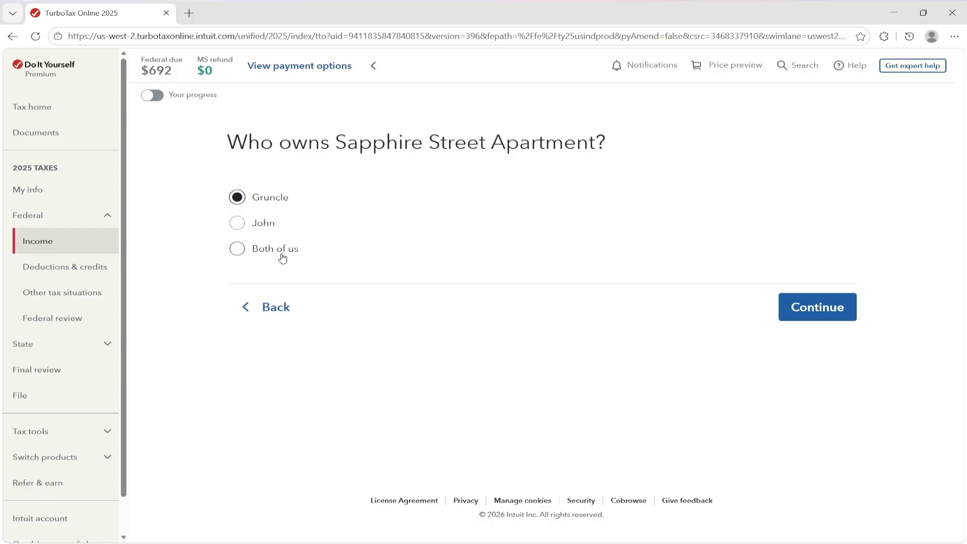
click(818, 314)
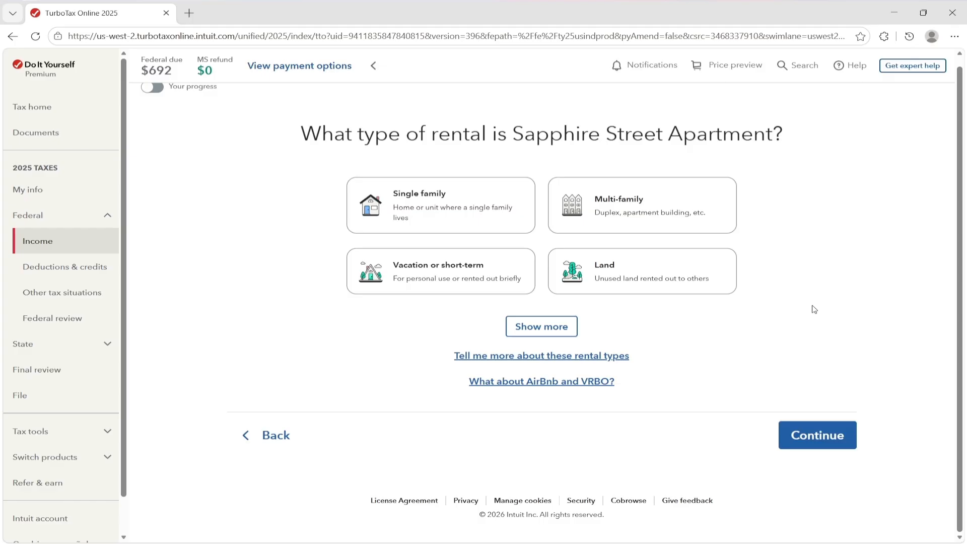
Set the rental type to Single family and the situation this year to Sold or disposed of property
click(556, 328)
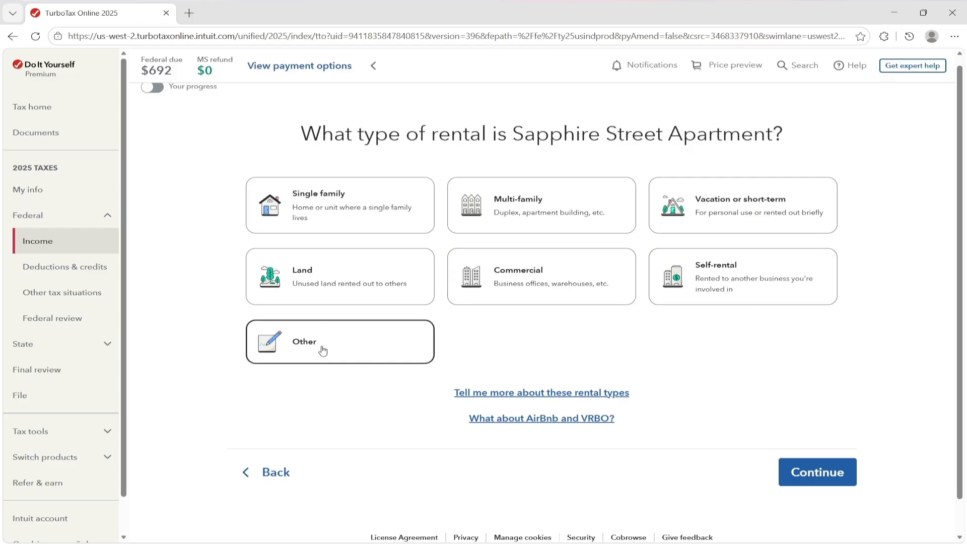
click(343, 207)
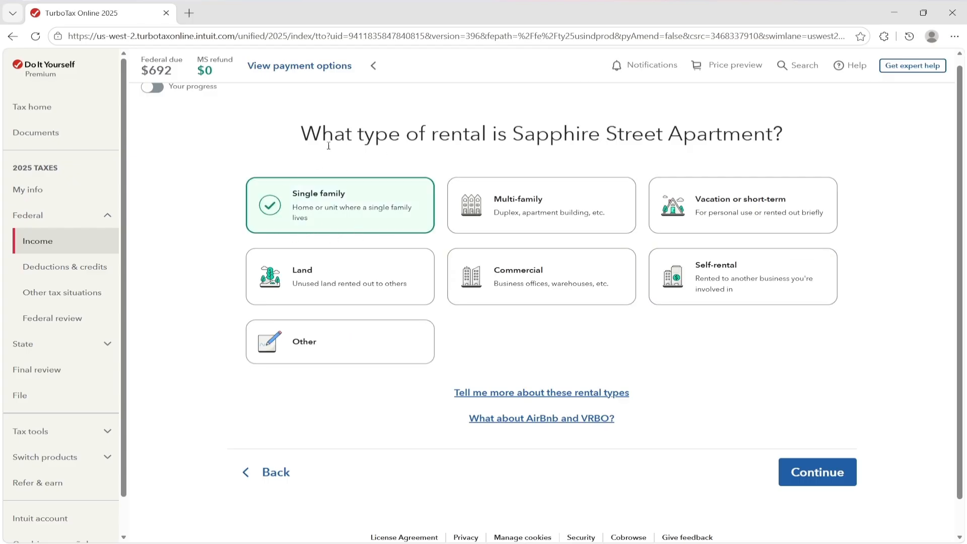
click(791, 471)
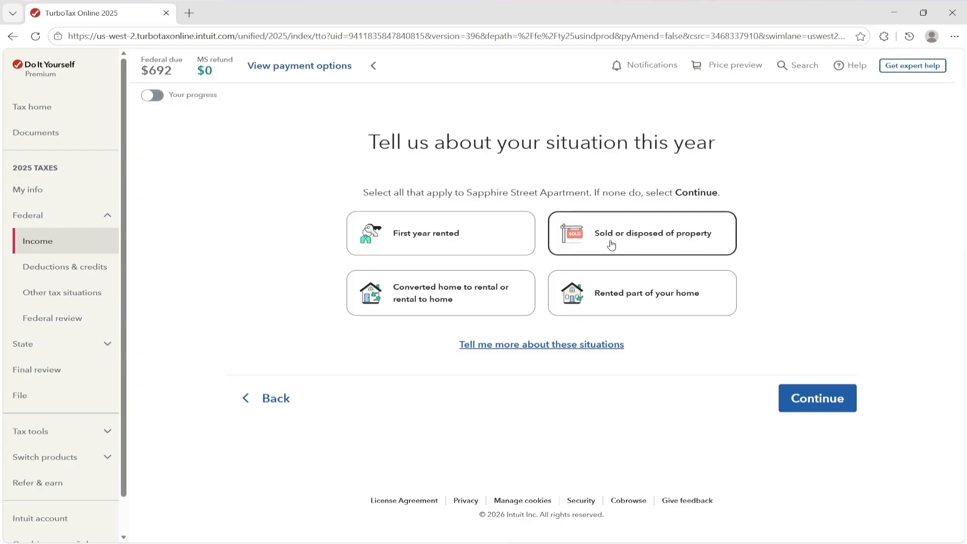
click(641, 248)
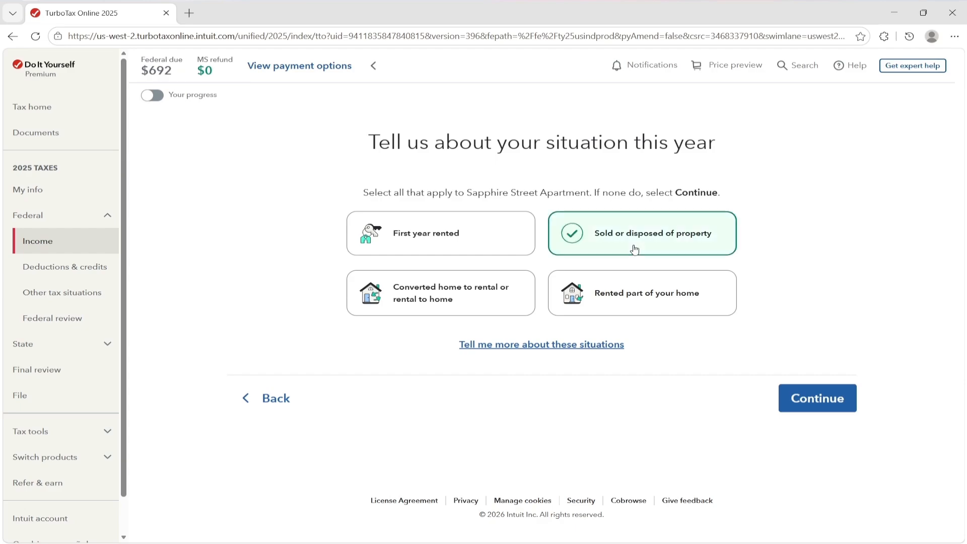
click(809, 397)
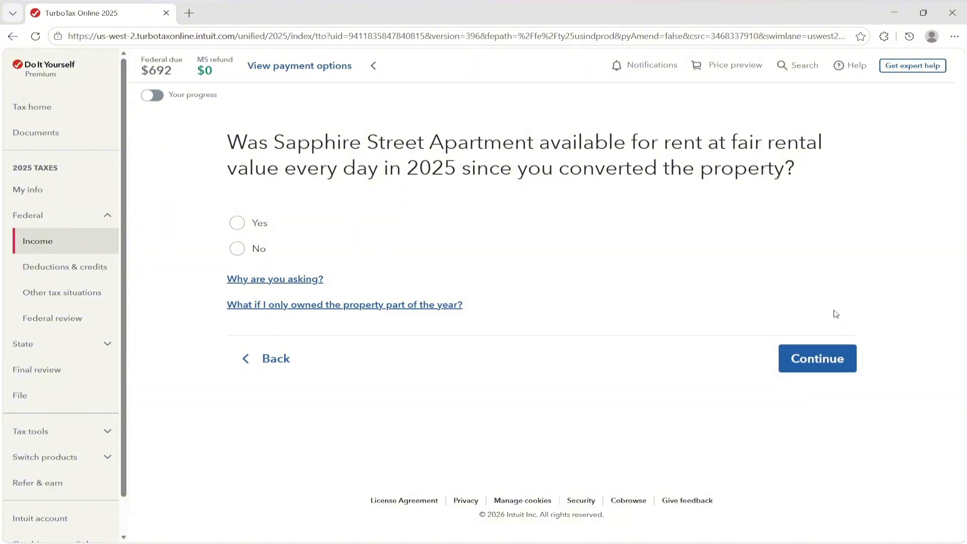
Answer that the property was available every day and always rented at a fair price, and confirm active participation
click(257, 224)
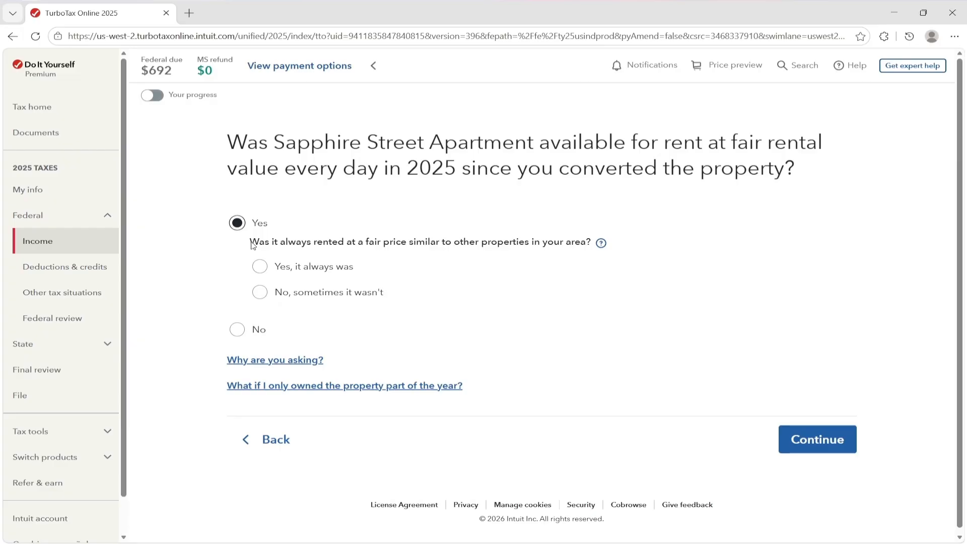
drag(250, 242, 296, 242)
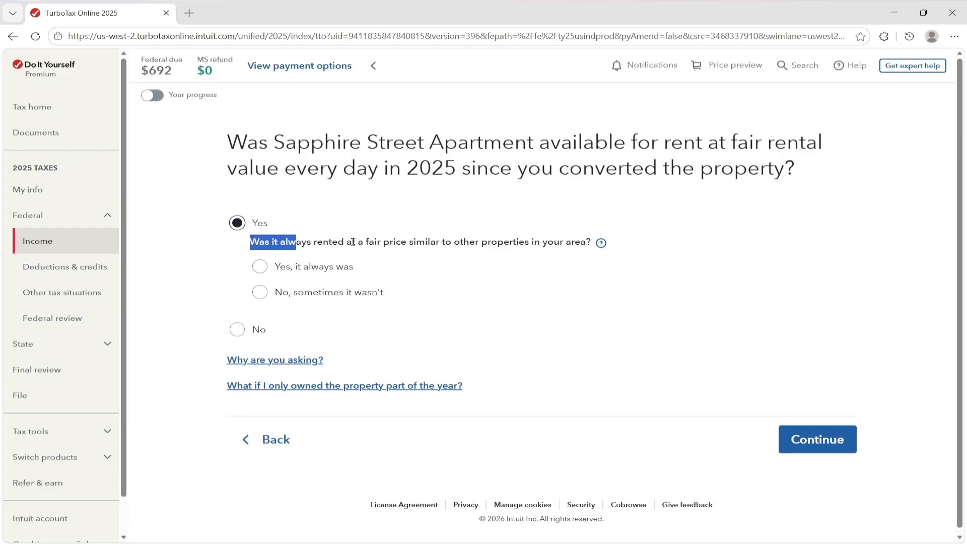
click(584, 253)
click(337, 267)
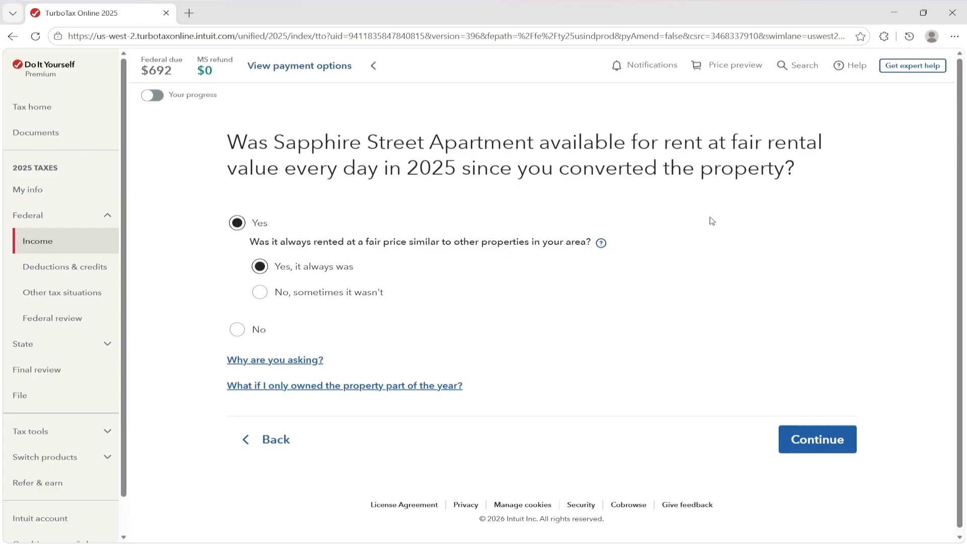
click(818, 440)
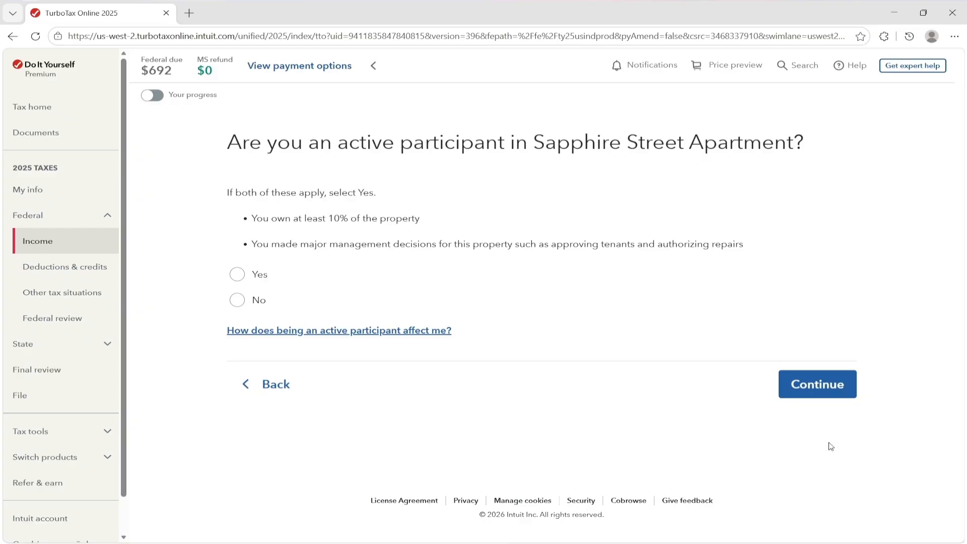
click(247, 283)
click(830, 386)
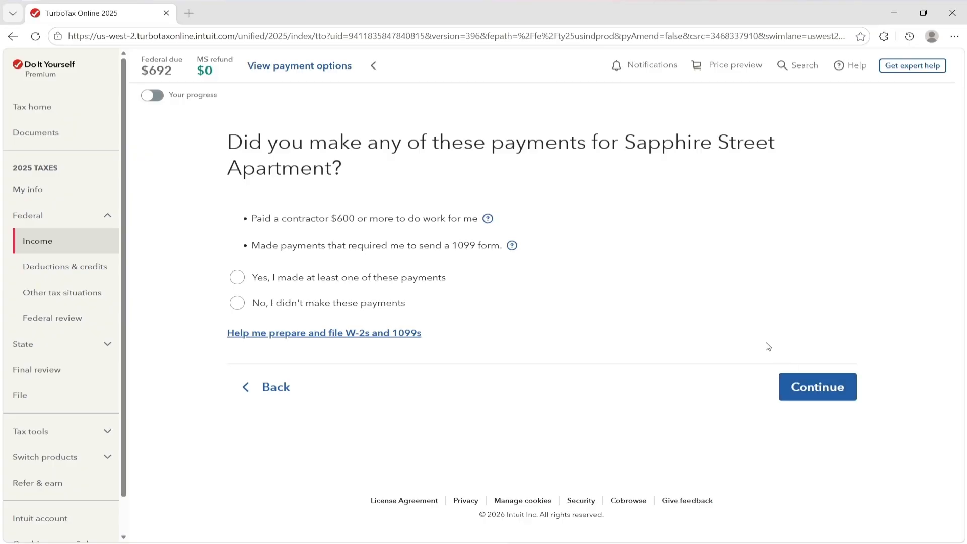
Report making at least one contractor or 1099 payment, and mark that none of the uncommon situations apply
click(341, 281)
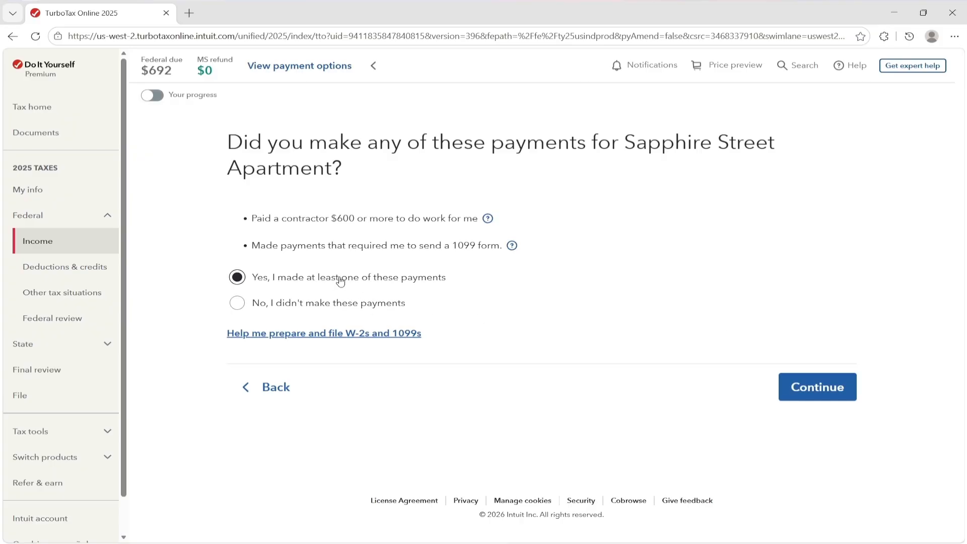
click(841, 386)
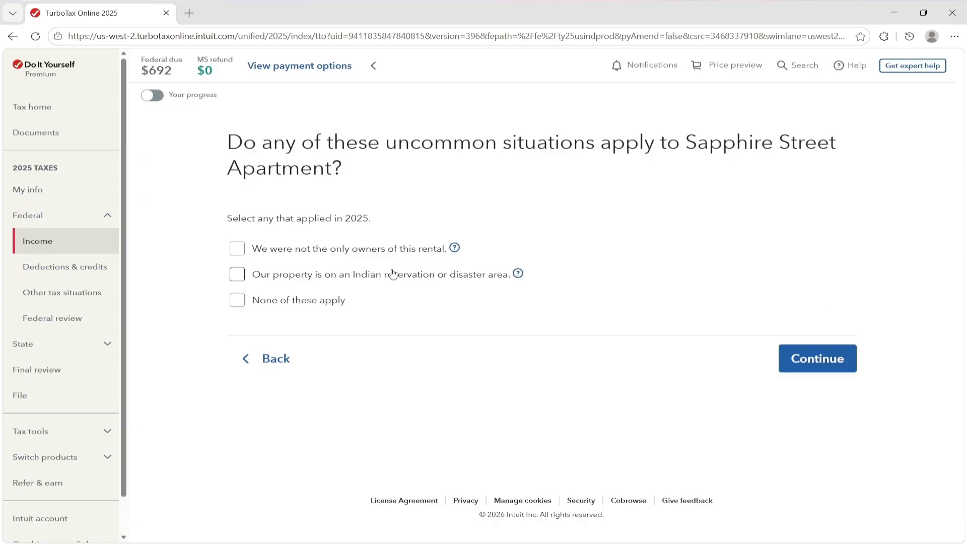
click(324, 303)
click(847, 361)
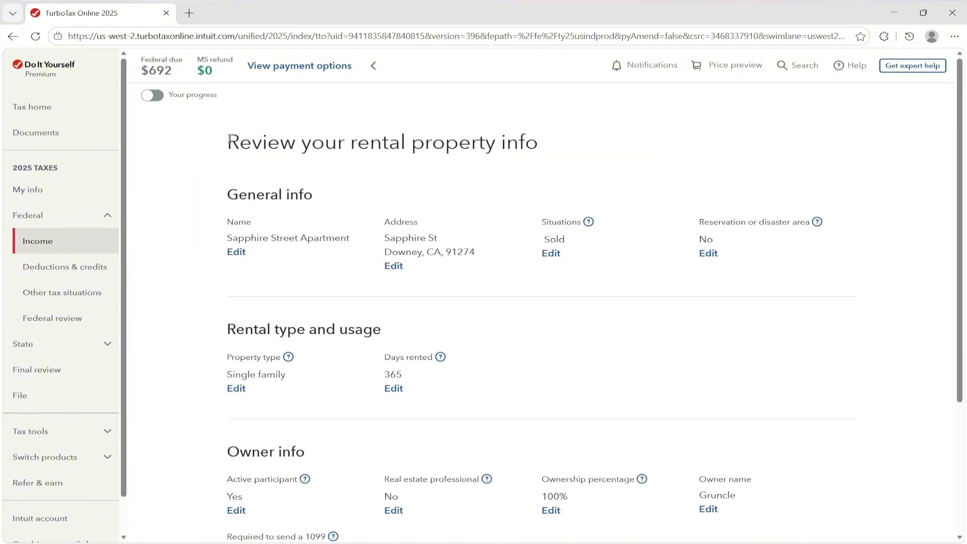
Review the rental property's general info, type and usage including days rented, and owner info, and approve the summary
drag(225, 141, 612, 169)
click(613, 170)
scroll(711, 220, down, 1)
scroll(753, 287, down, 3)
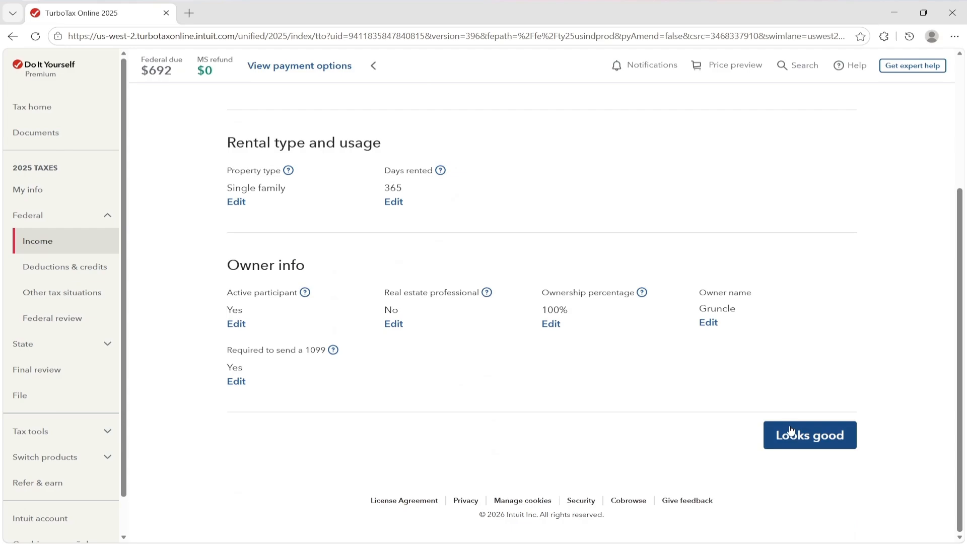
scroll(791, 429, up, 2)
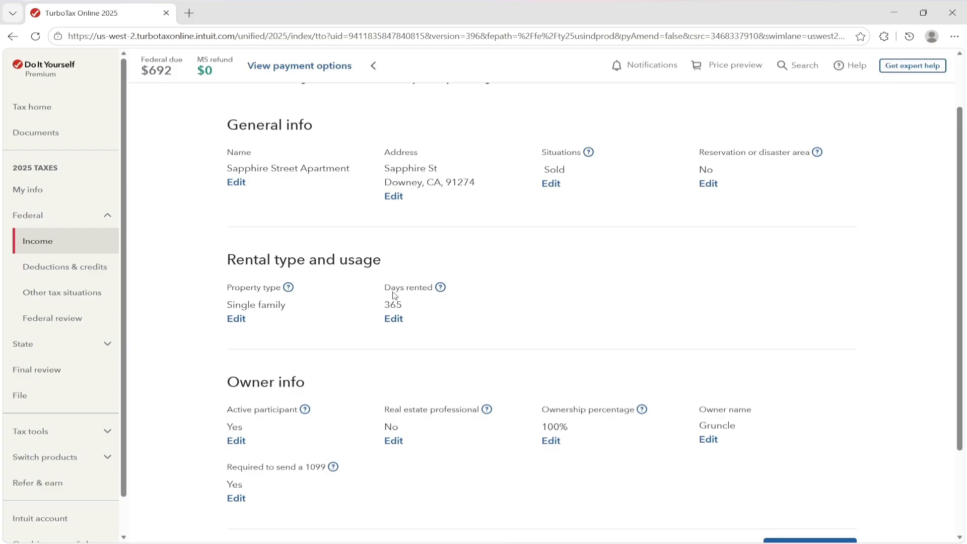
drag(382, 285, 440, 290)
click(671, 313)
scroll(703, 328, down, 3)
click(782, 432)
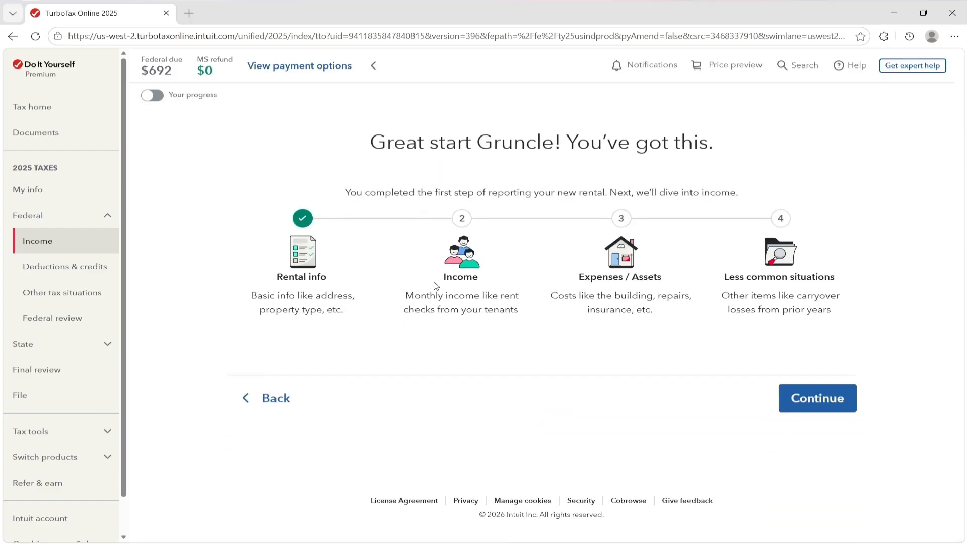
Report $23,000 of 2025 rental income for Sapphire Street Apartment, received as cash, checks, and electronic payments
click(810, 408)
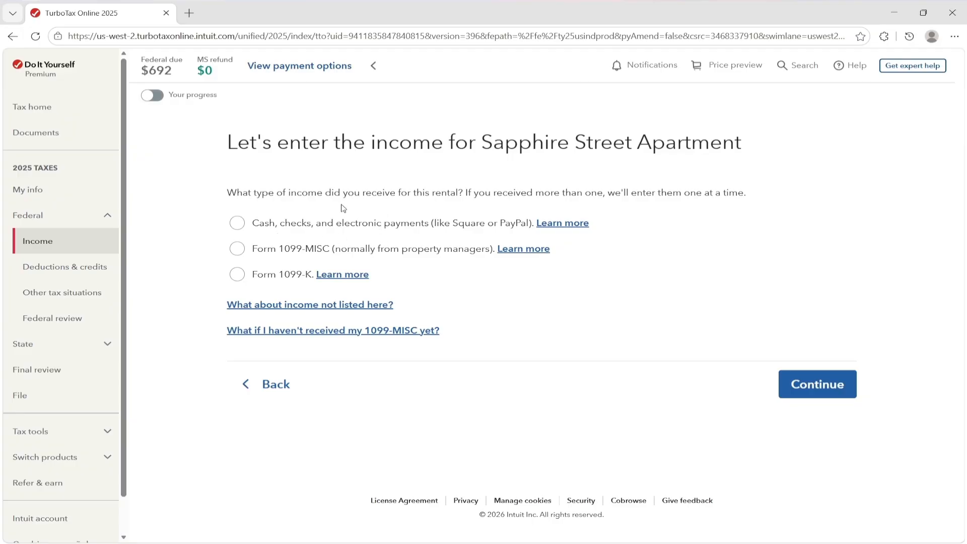
click(326, 234)
click(814, 386)
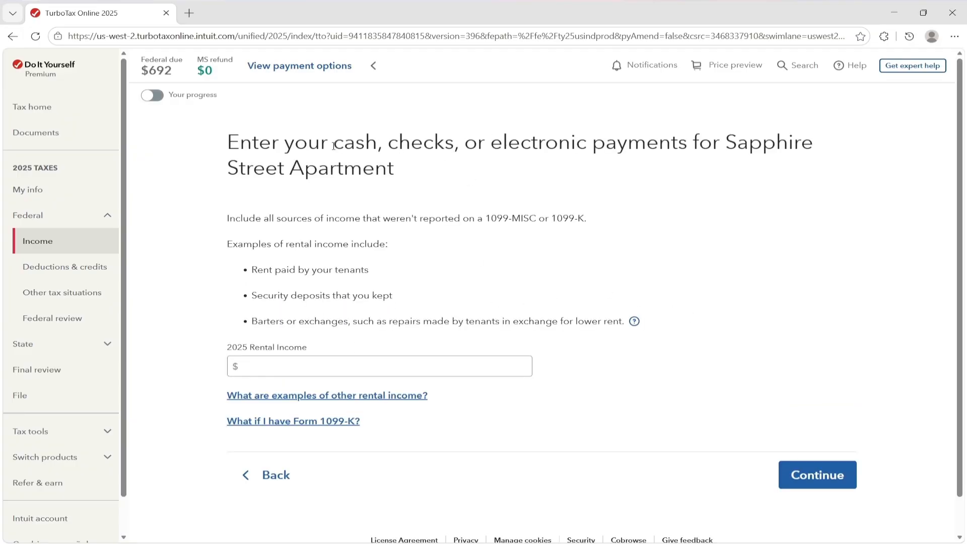
click(354, 371)
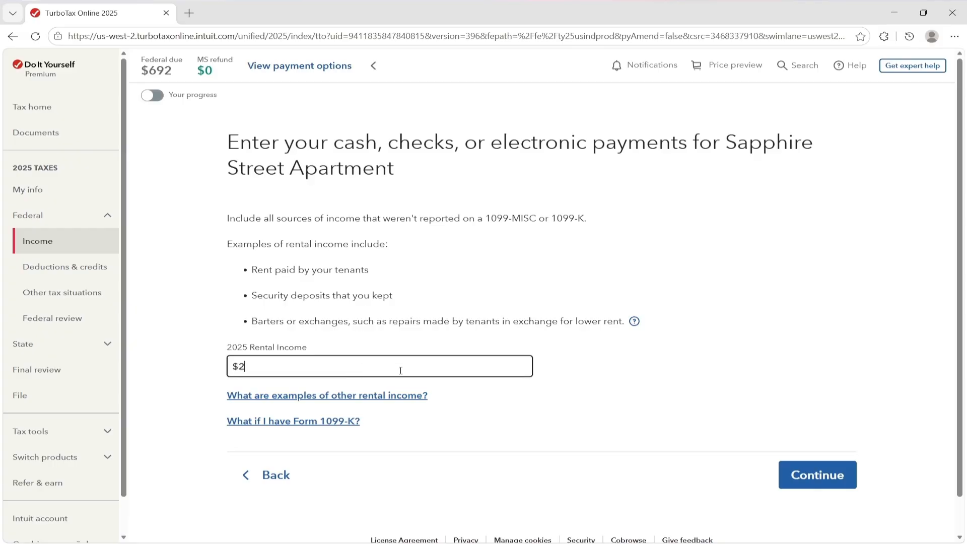
text(23,000)
key(Return)
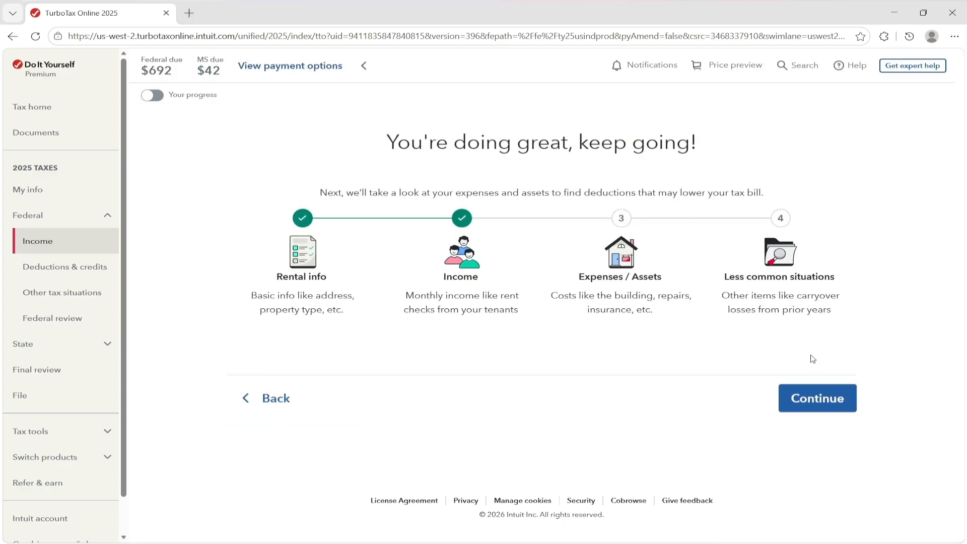
Proceed to the Expenses / Assets part for Sapphire Street Apartment and go to its list of expense categories
click(833, 397)
drag(212, 280, 374, 285)
click(813, 280)
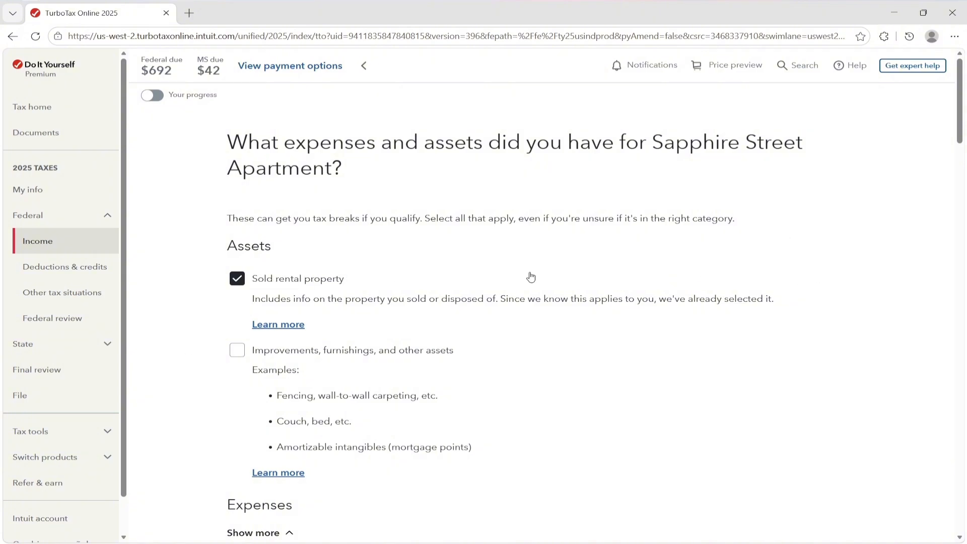
scroll(534, 280, down, 6)
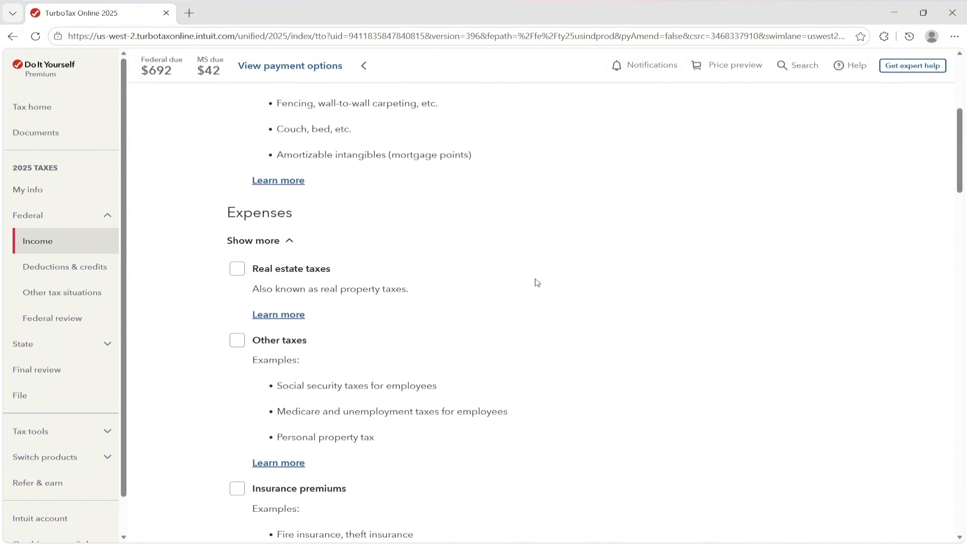
click(318, 274)
click(317, 274)
click(308, 352)
click(312, 354)
Select Repairs, Cleaning/maintenance, and Utilities as the expenses for Sapphire Street Apartment
scroll(318, 343, down, 3)
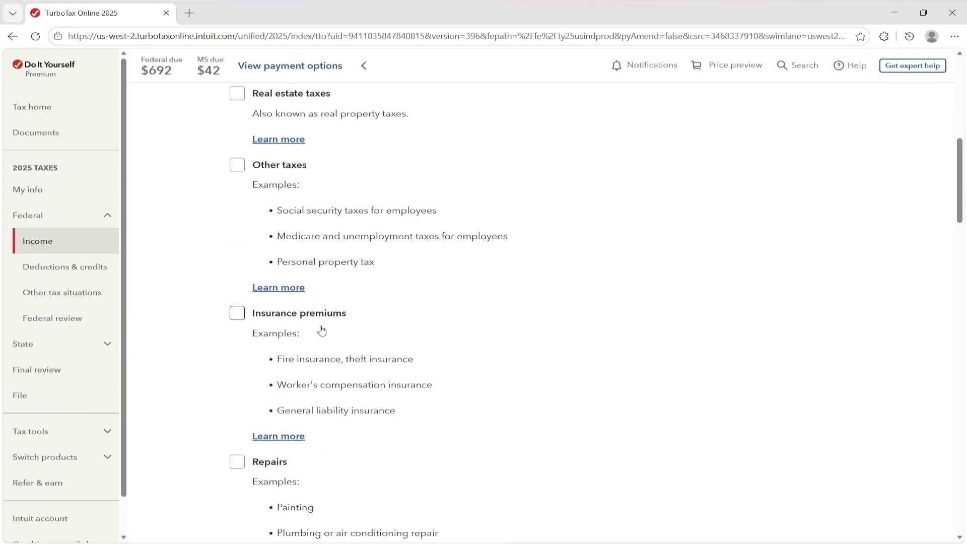
scroll(322, 331, down, 2)
scroll(287, 346, down, 1)
click(287, 309)
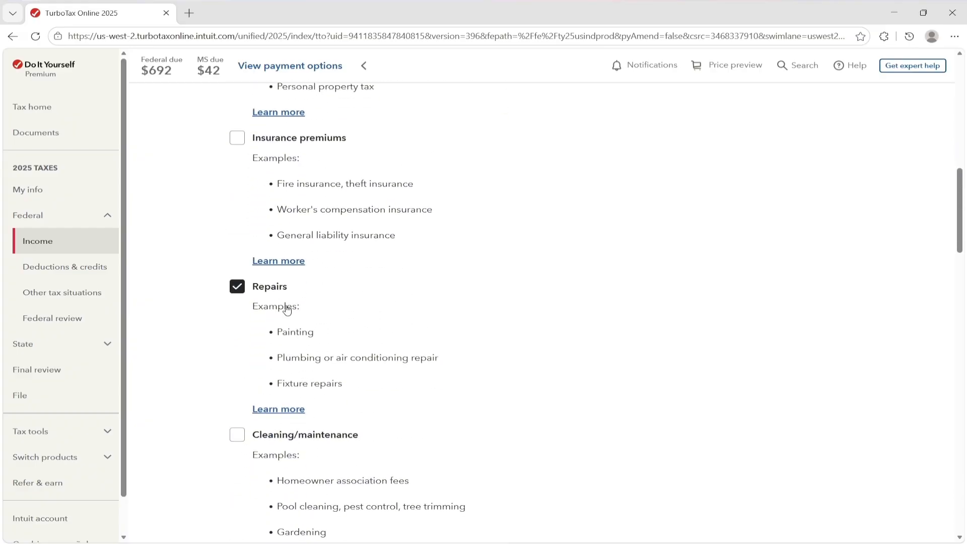
scroll(333, 332, down, 2)
click(336, 324)
scroll(337, 328, down, 2)
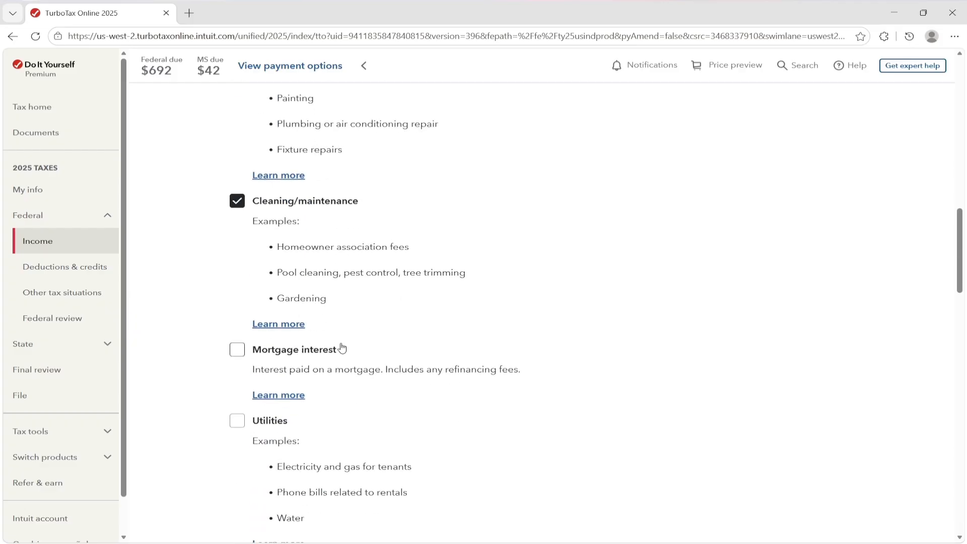
scroll(339, 352, down, 2)
click(338, 348)
scroll(338, 344, down, 2)
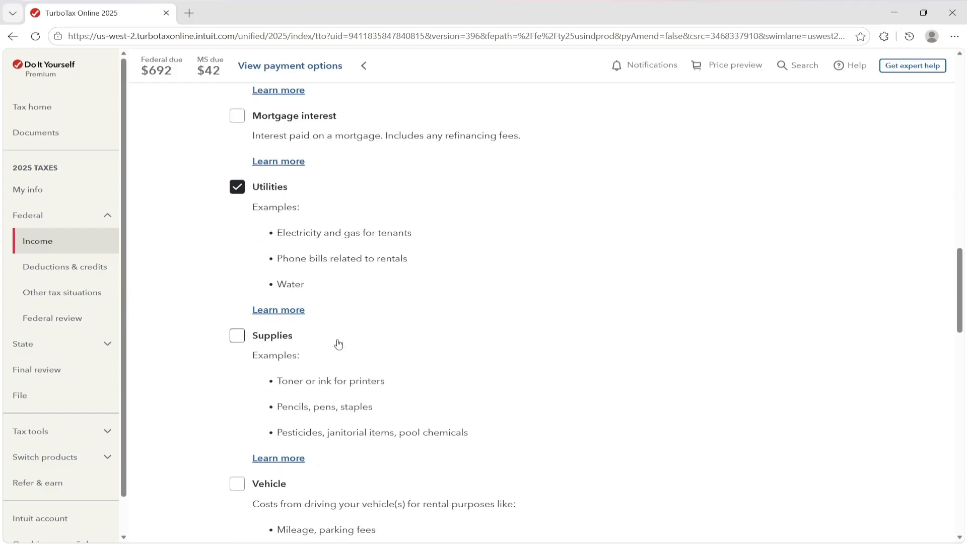
Submit the expense selection without further categories and classify the work done as a repair (expense)
scroll(310, 361, down, 6)
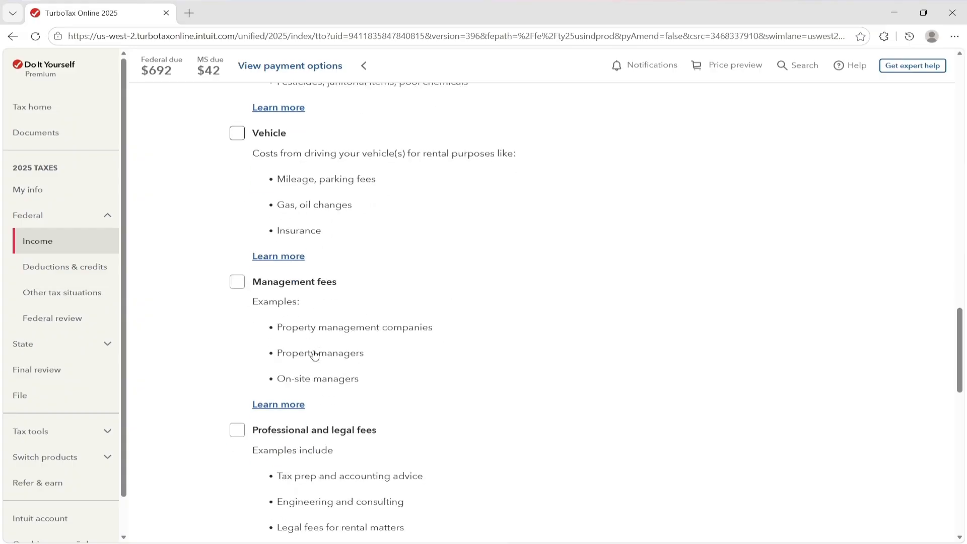
scroll(455, 341, down, 9)
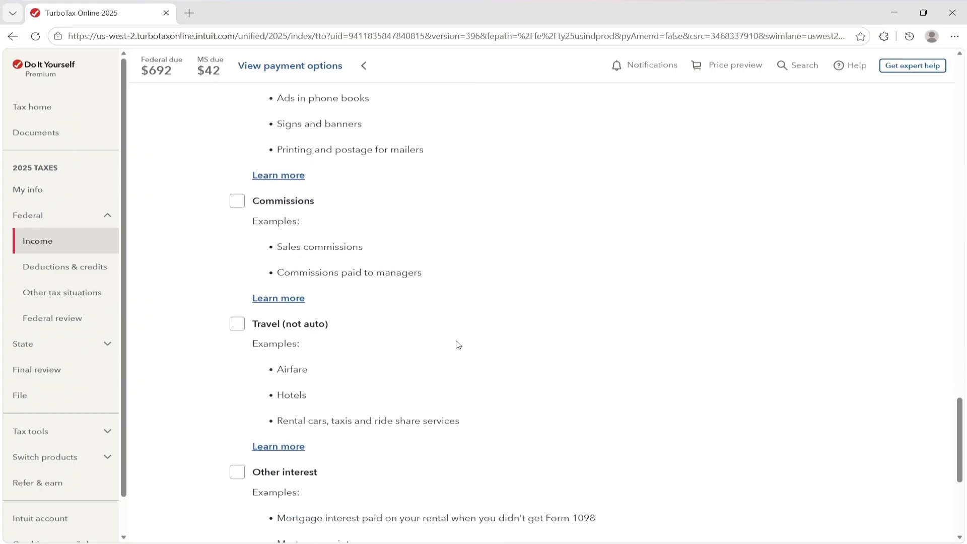
scroll(458, 344, down, 5)
scroll(458, 345, up, 2)
scroll(457, 342, down, 2)
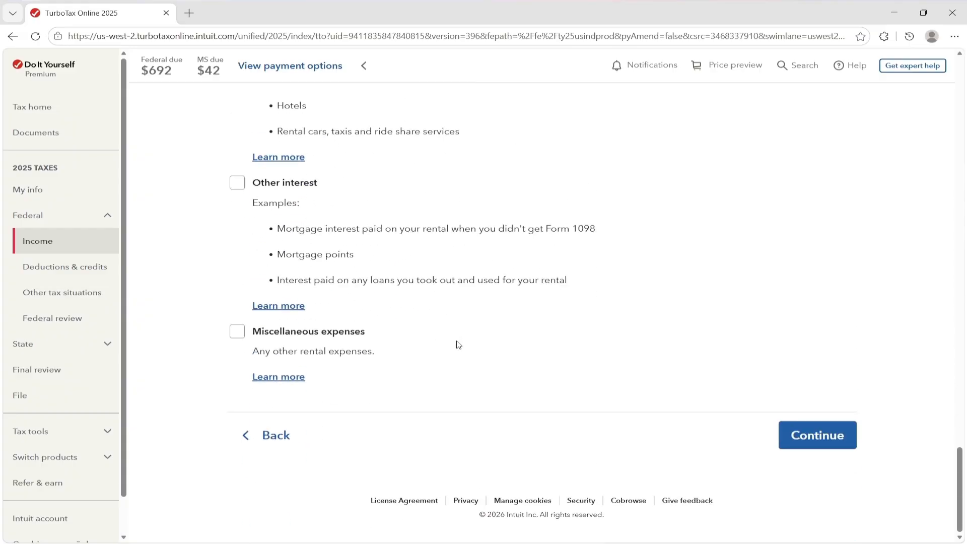
click(812, 445)
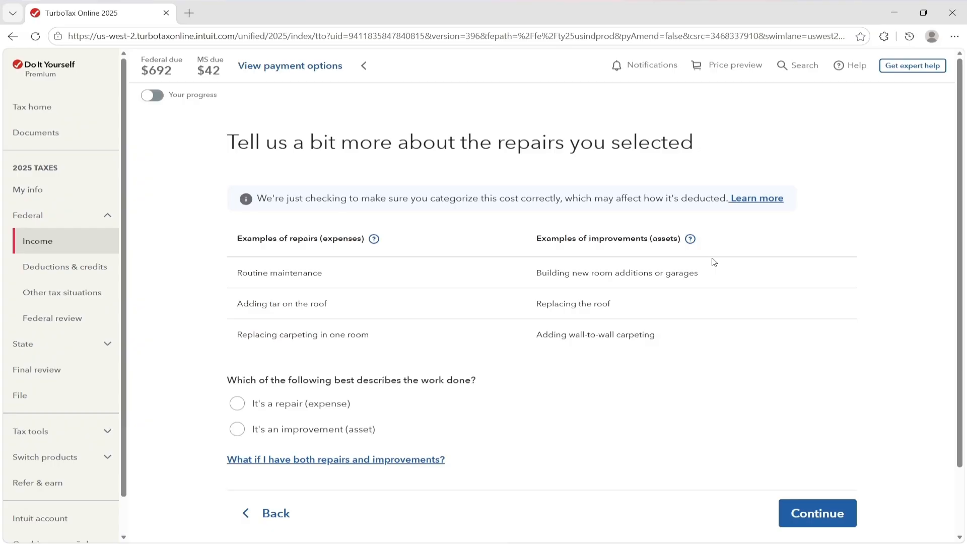
click(310, 405)
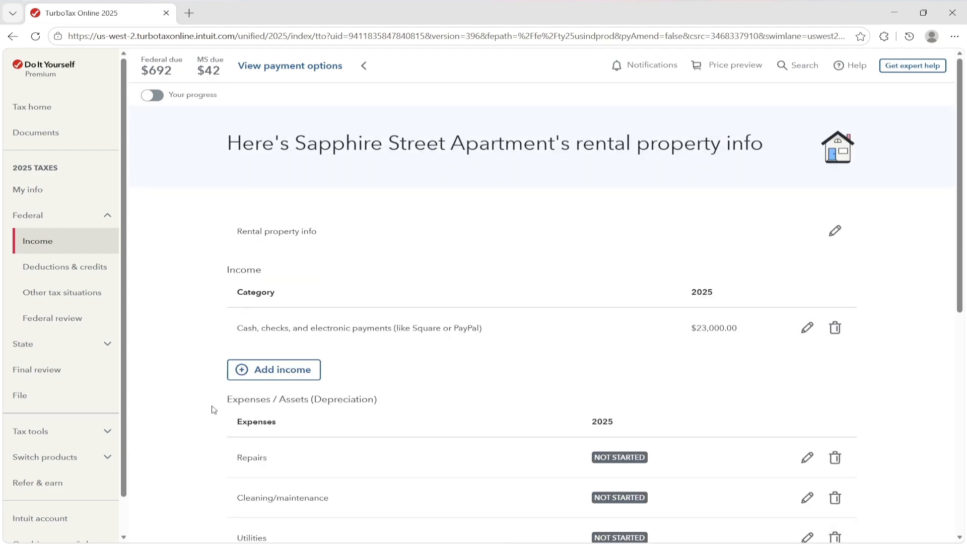
Open the Sold rental property asset from Sapphire Street Apartment's property info and proceed past the asset handling introduction
scroll(251, 384, down, 7)
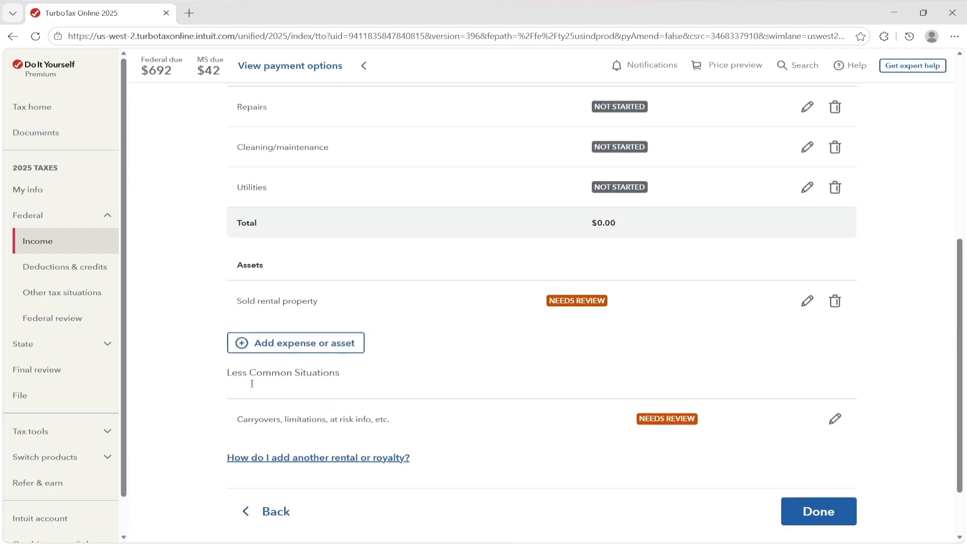
drag(236, 263, 280, 272)
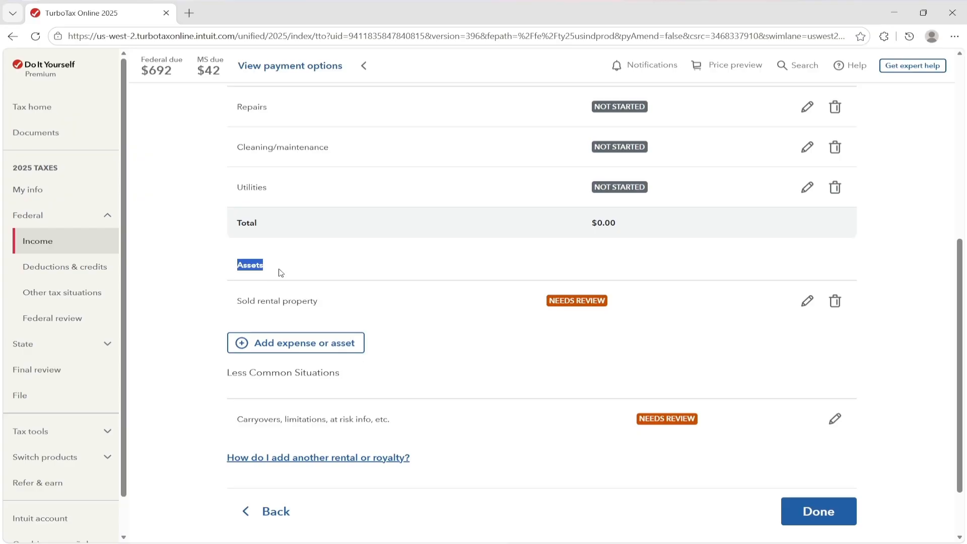
drag(204, 302, 332, 308)
click(202, 308)
click(808, 301)
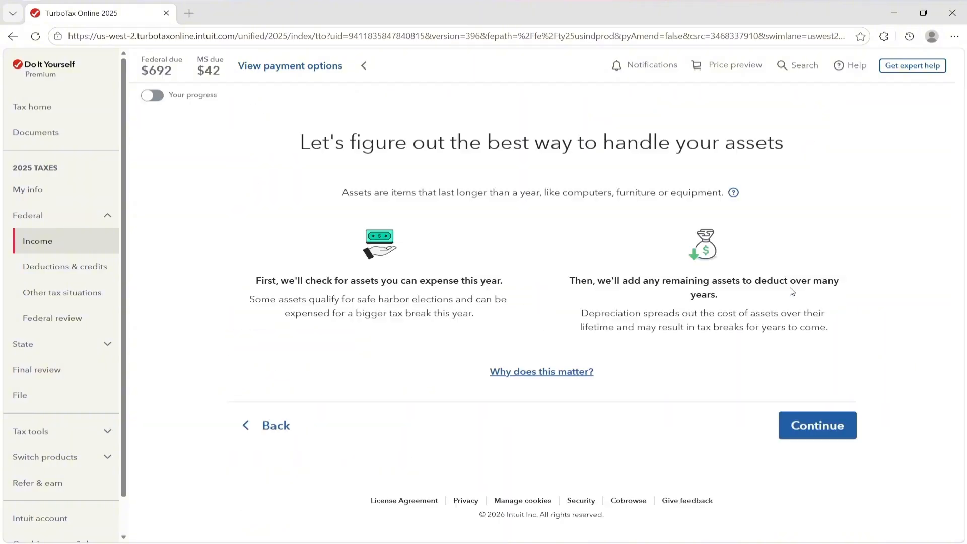
drag(549, 241, 594, 341)
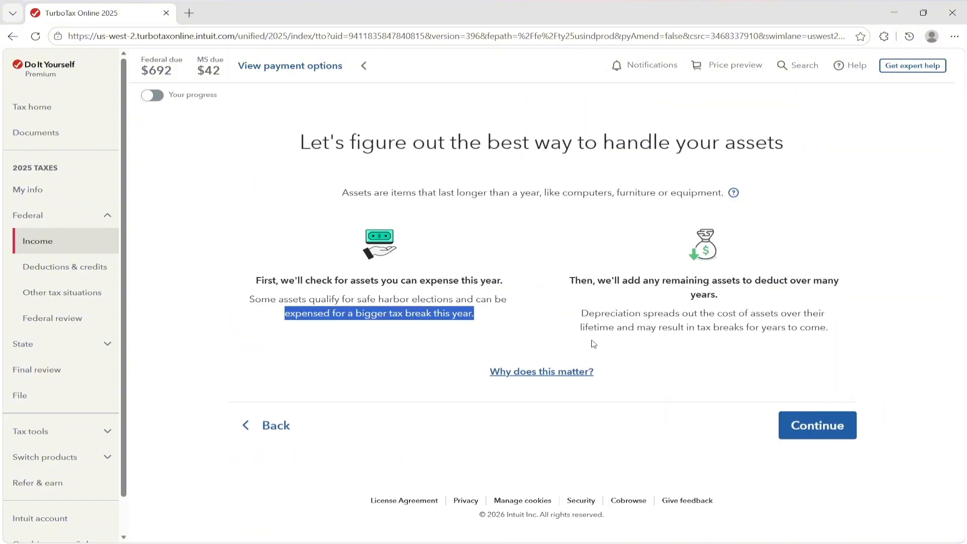
click(803, 431)
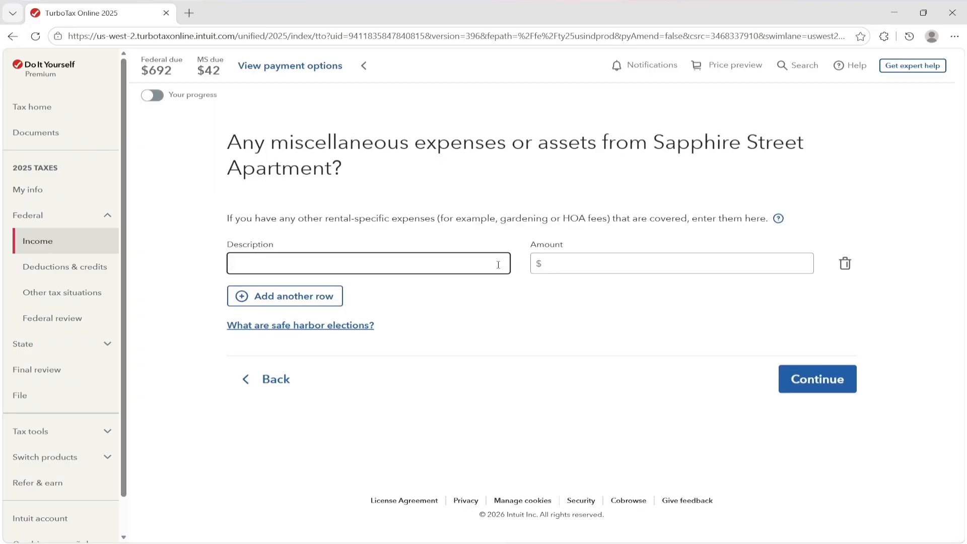
key(Tab)
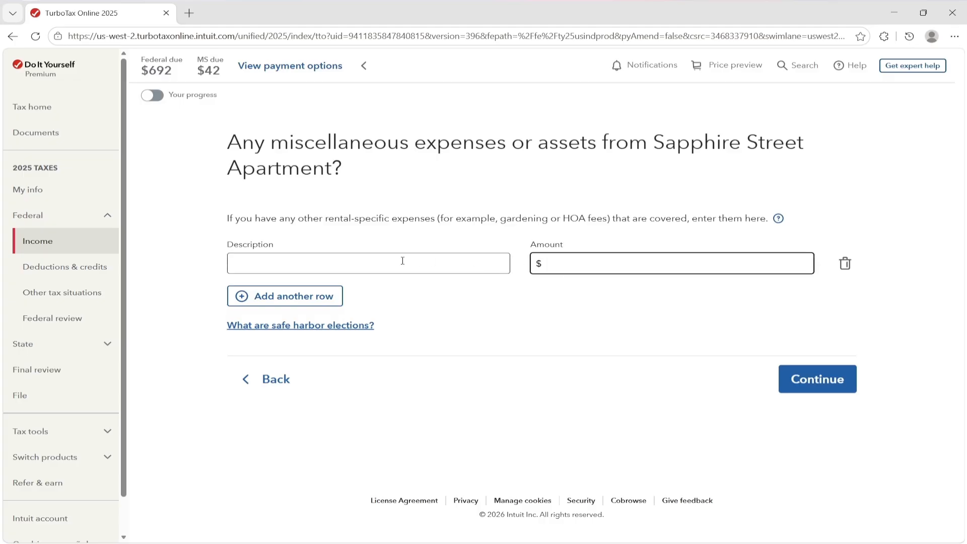
click(325, 300)
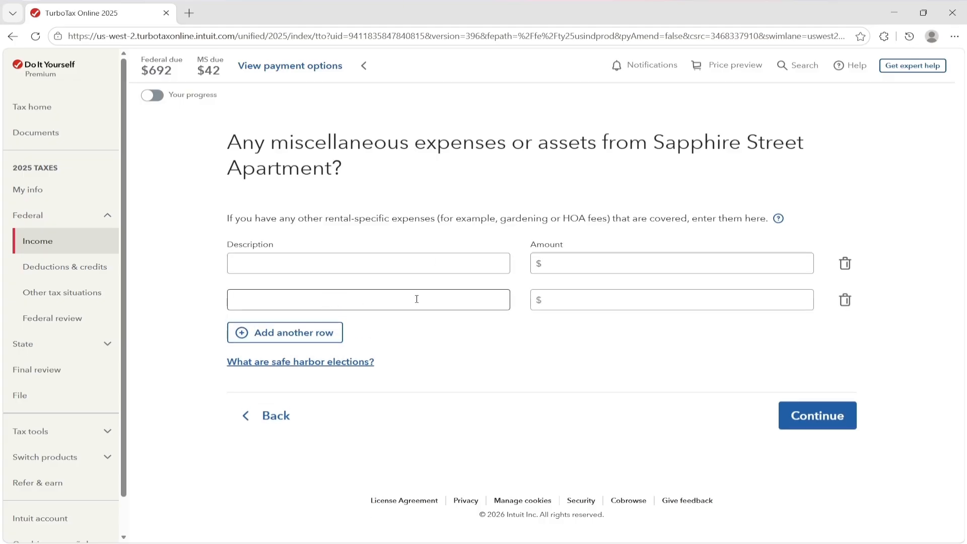
key(Tab)
key(Tab)
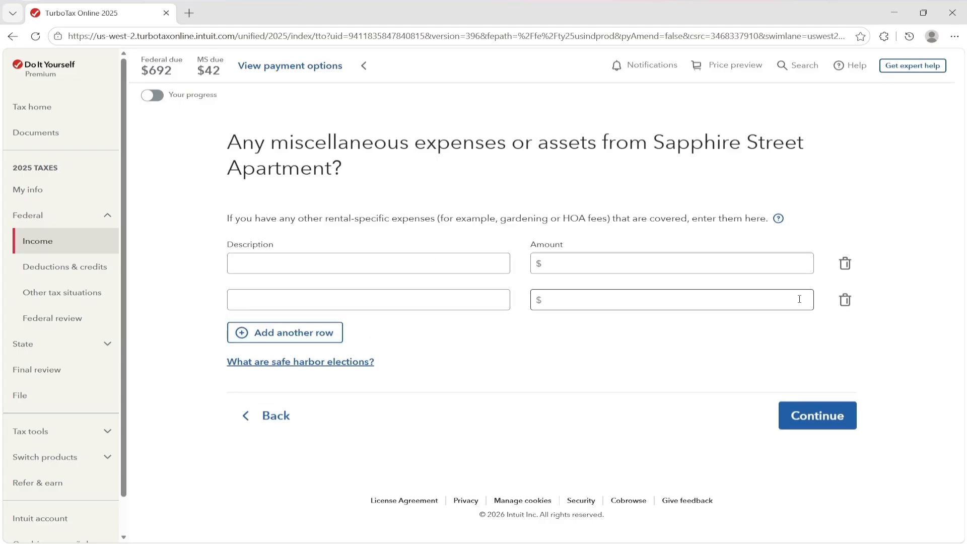
click(846, 300)
Leave the miscellaneous expenses blank and check Sapphire Street Apartment's net income in the 2025 rentals and royalties summary
click(817, 379)
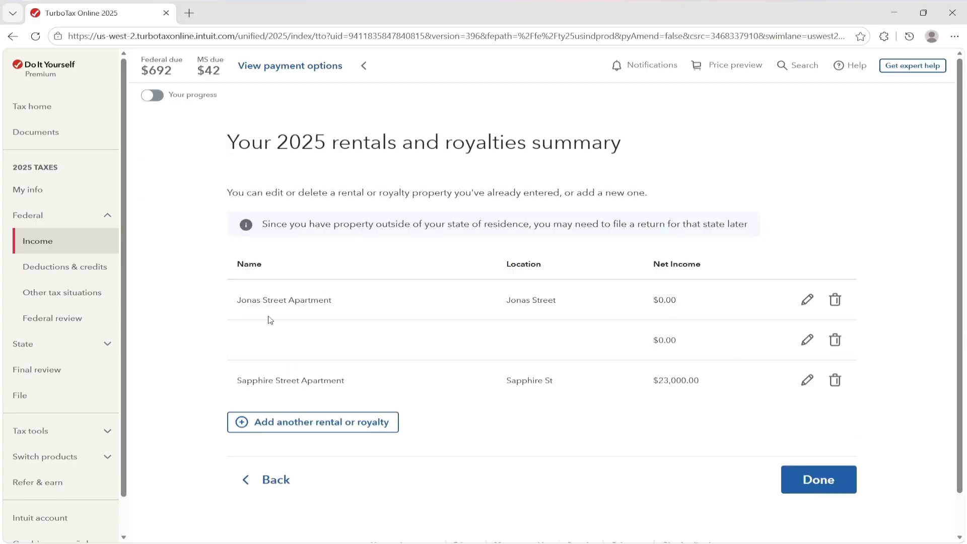
drag(217, 385, 338, 380)
click(406, 402)
drag(646, 384, 704, 385)
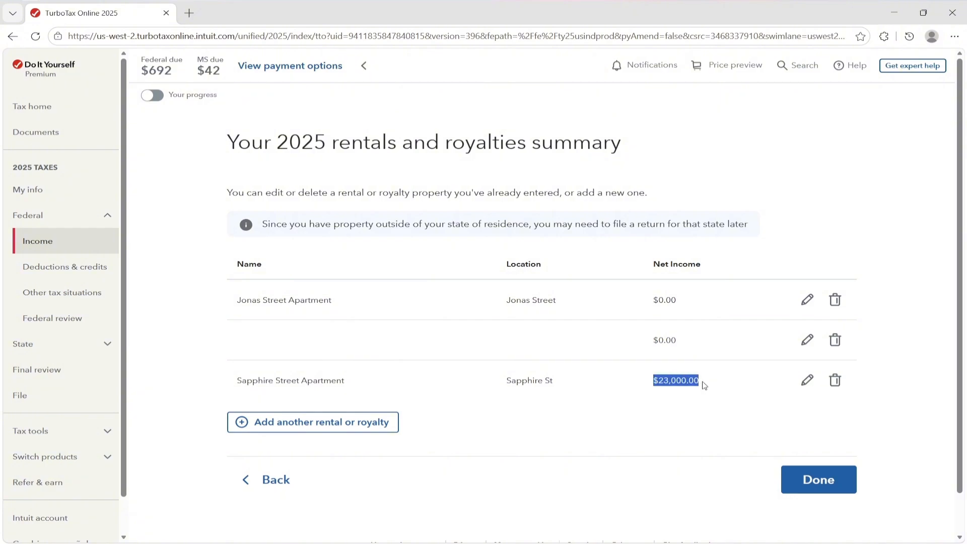
click(668, 406)
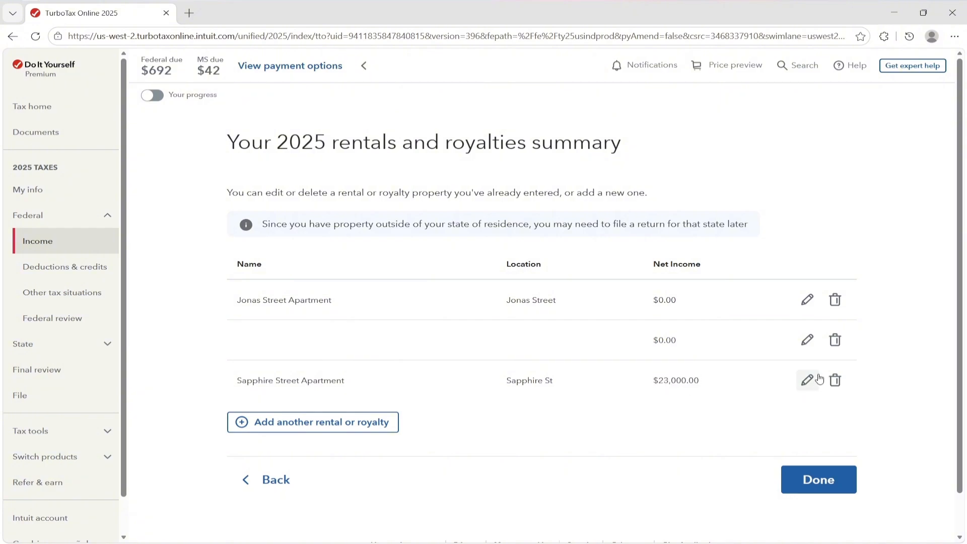